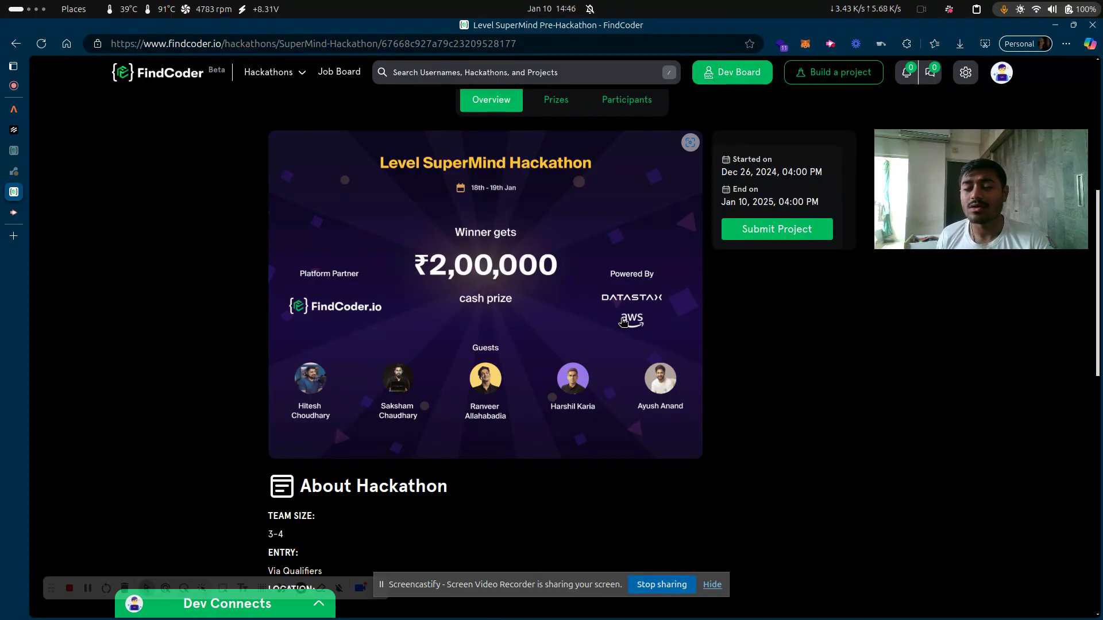
- Switch from the hackathon page to the Chrome window showing the Gradio social media engagement analysis tool
key(alt+Tab)
key(Tab)
key(shift+Tab)
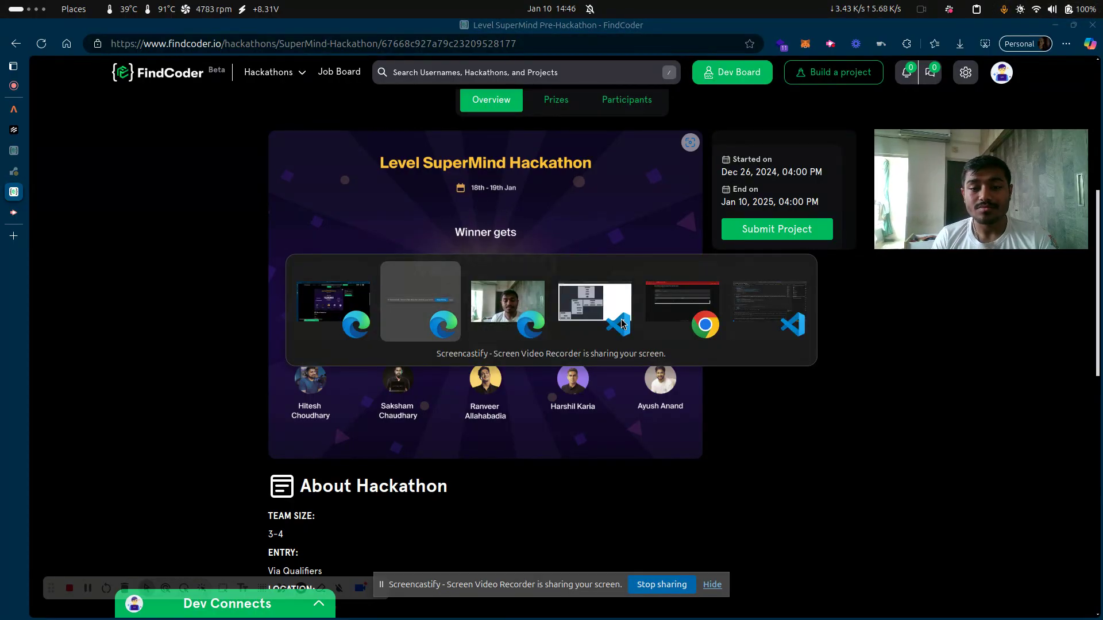
key(Tab)
key(Tab)
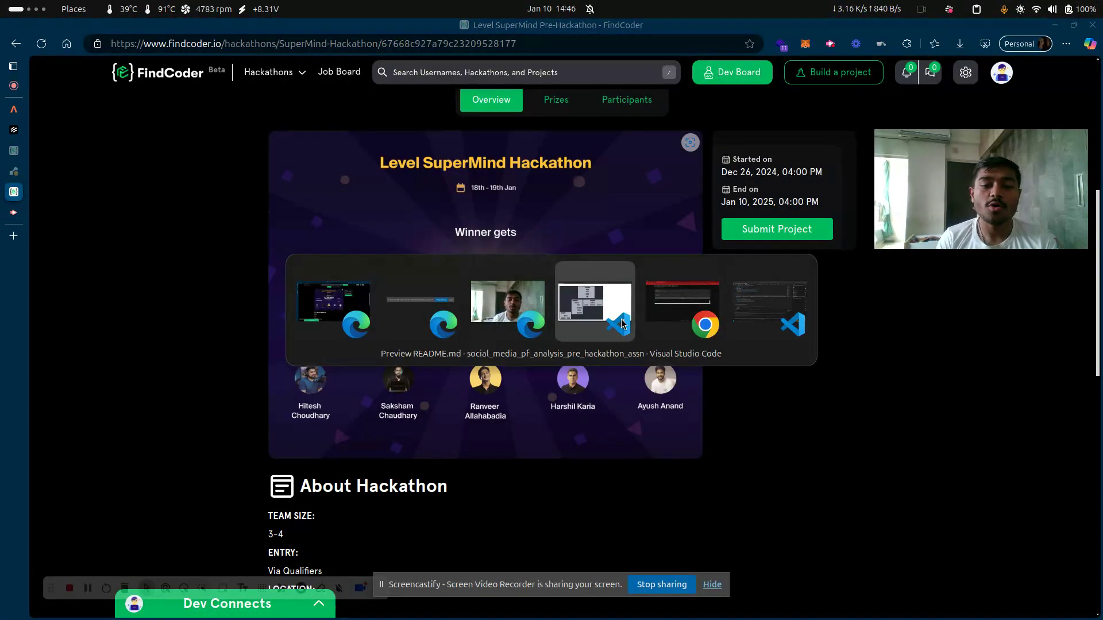
key(Tab)
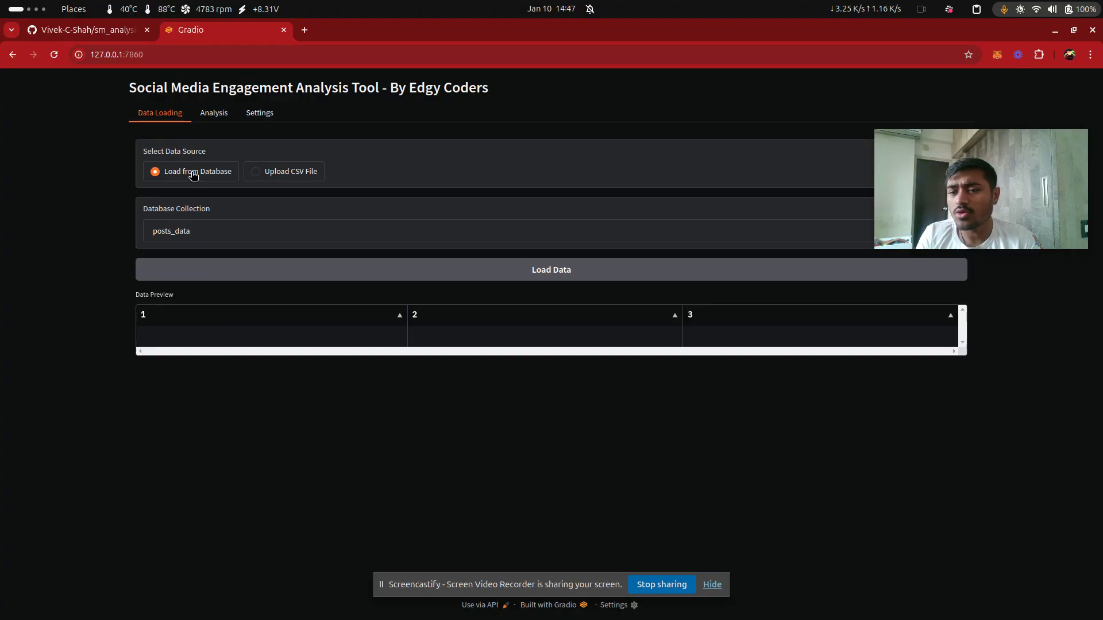
- Choose CSV upload as the data source and upload social_media_posts.csv from the Downloads folder
drag(333, 172, 255, 178)
click(345, 180)
click(282, 175)
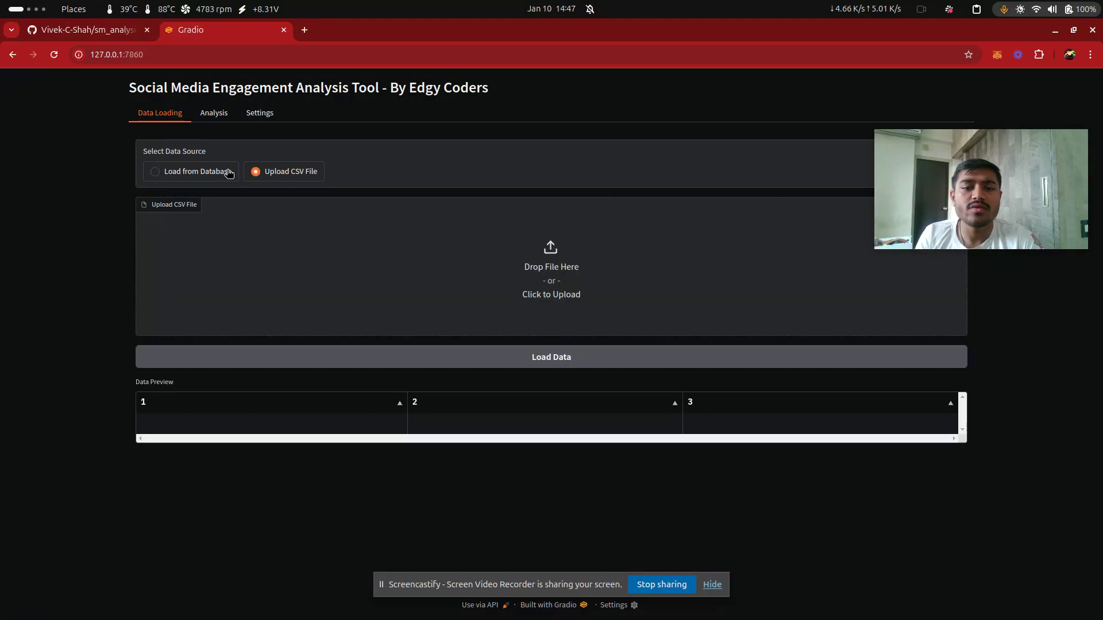
click(546, 253)
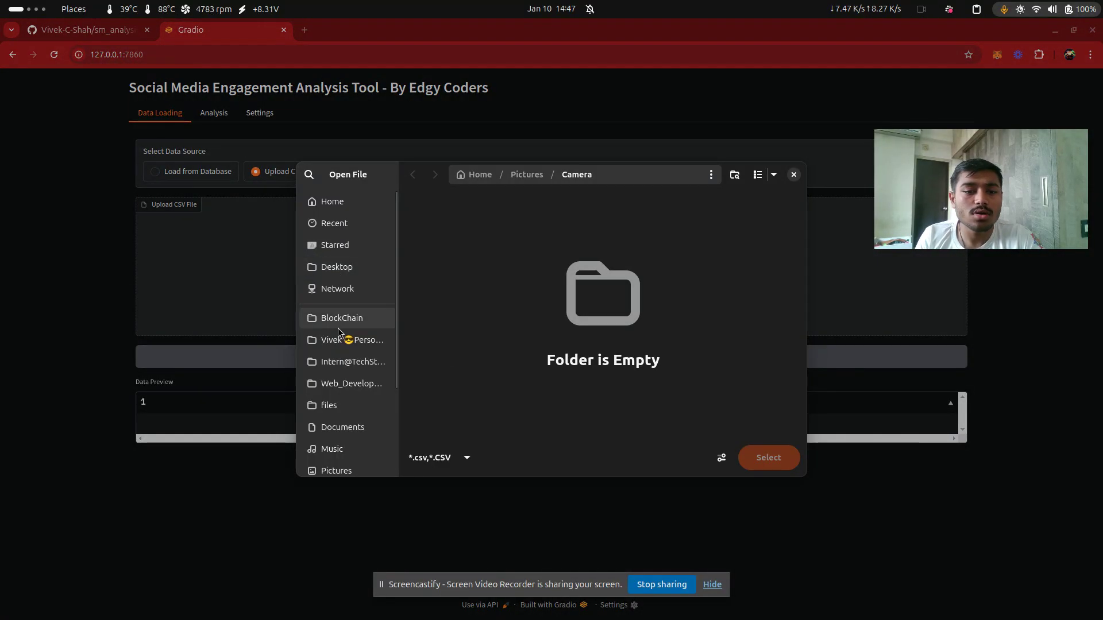
scroll(332, 224, down, 5)
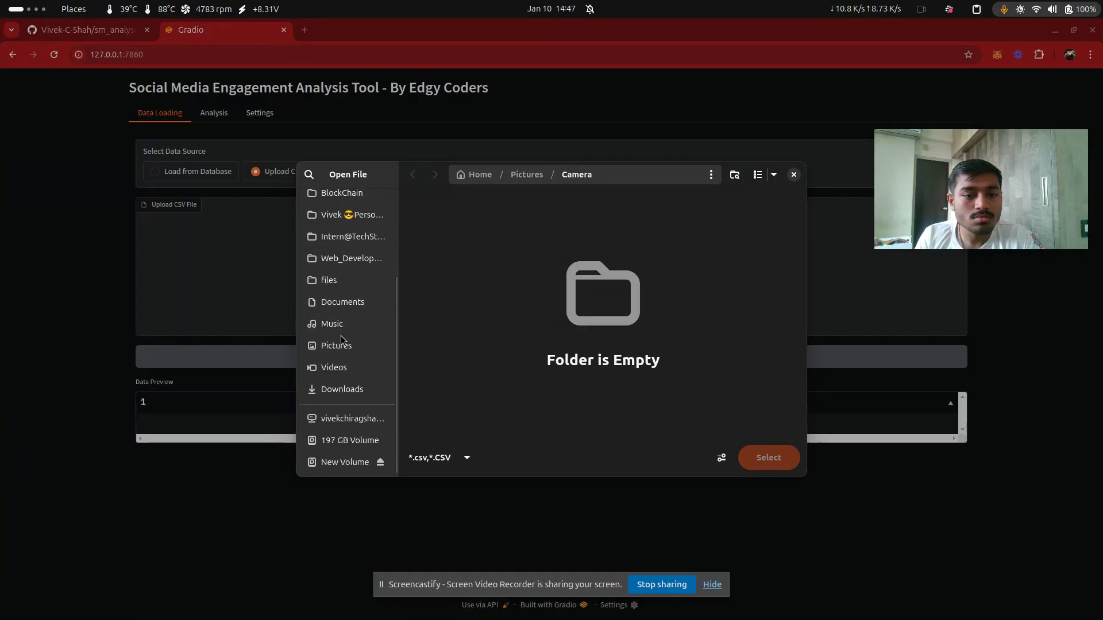
click(341, 388)
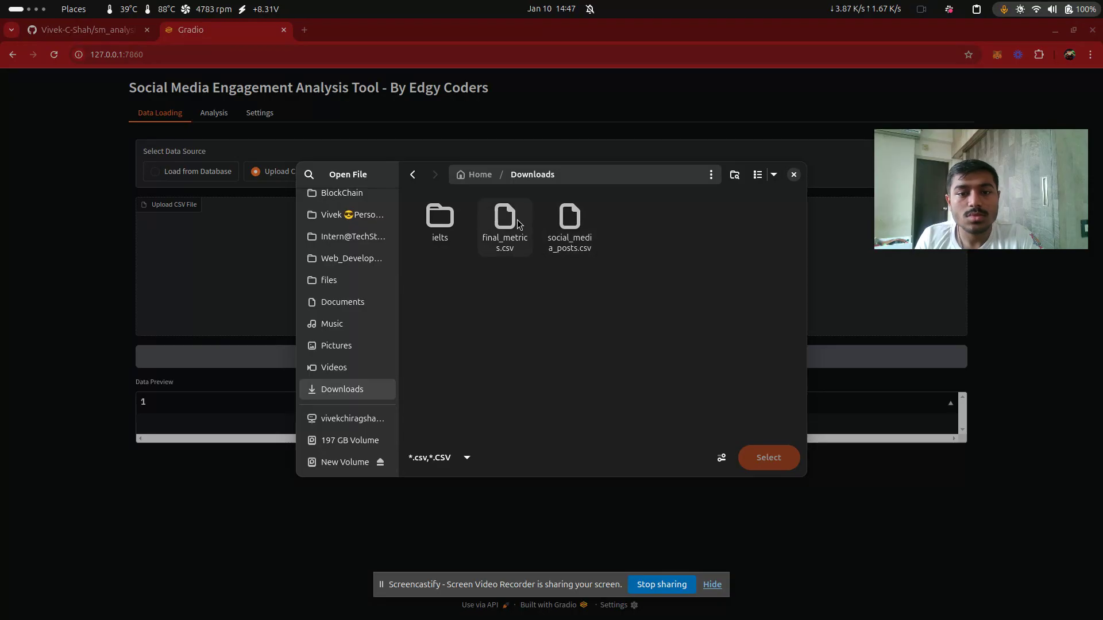
double_click(568, 219)
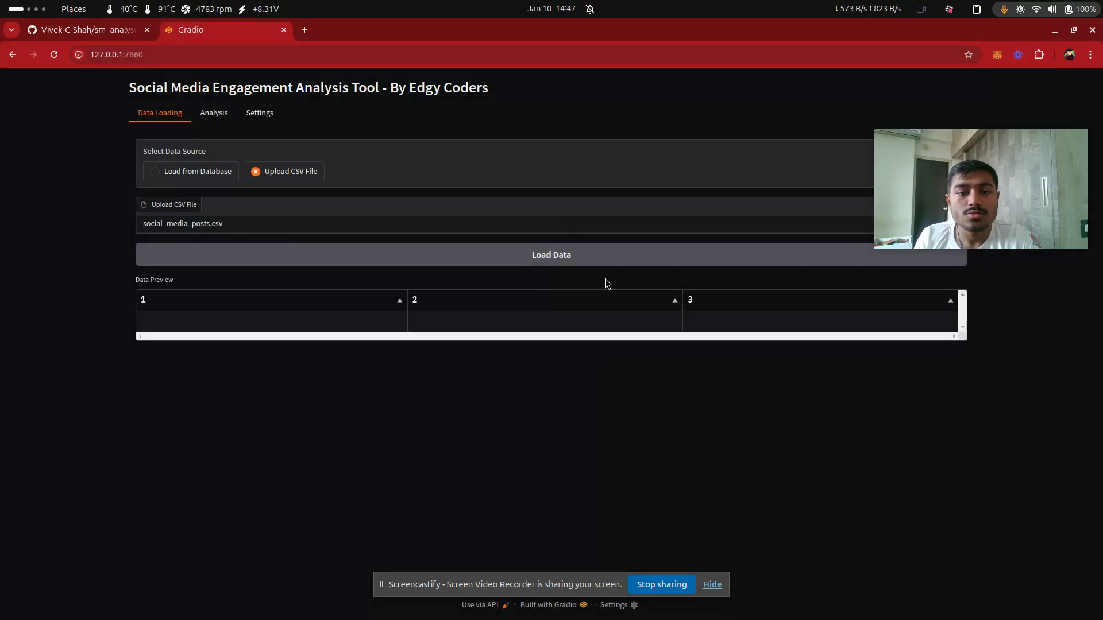
- Load the uploaded CSV into the data preview, clearing the floating video and the screen-sharing notice out of the way
drag(985, 162, 80, 533)
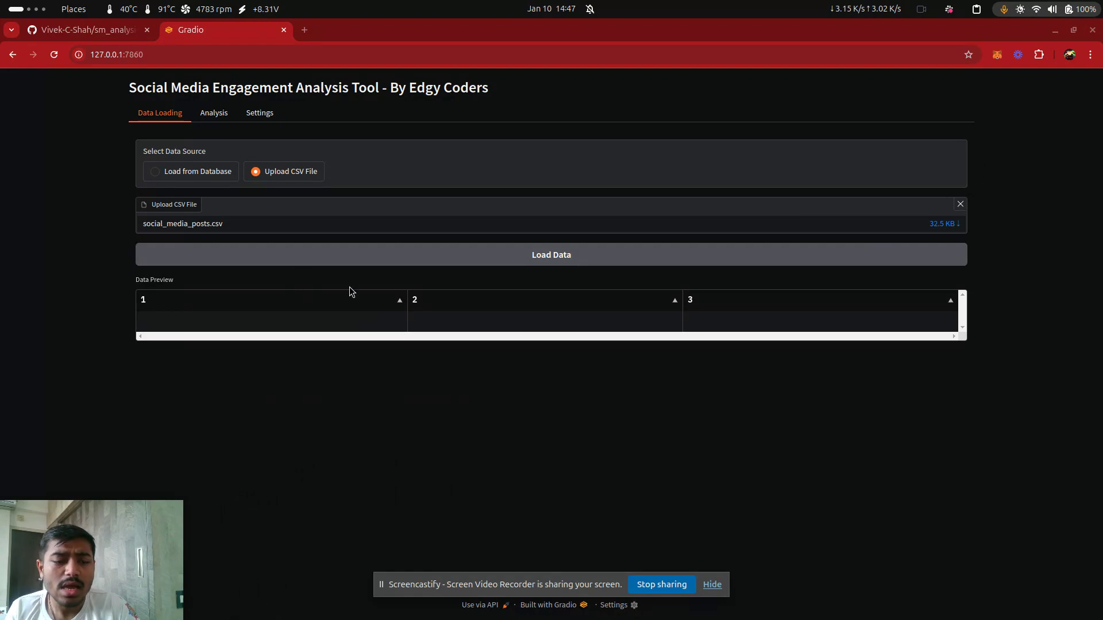
mouse_move(103, 562)
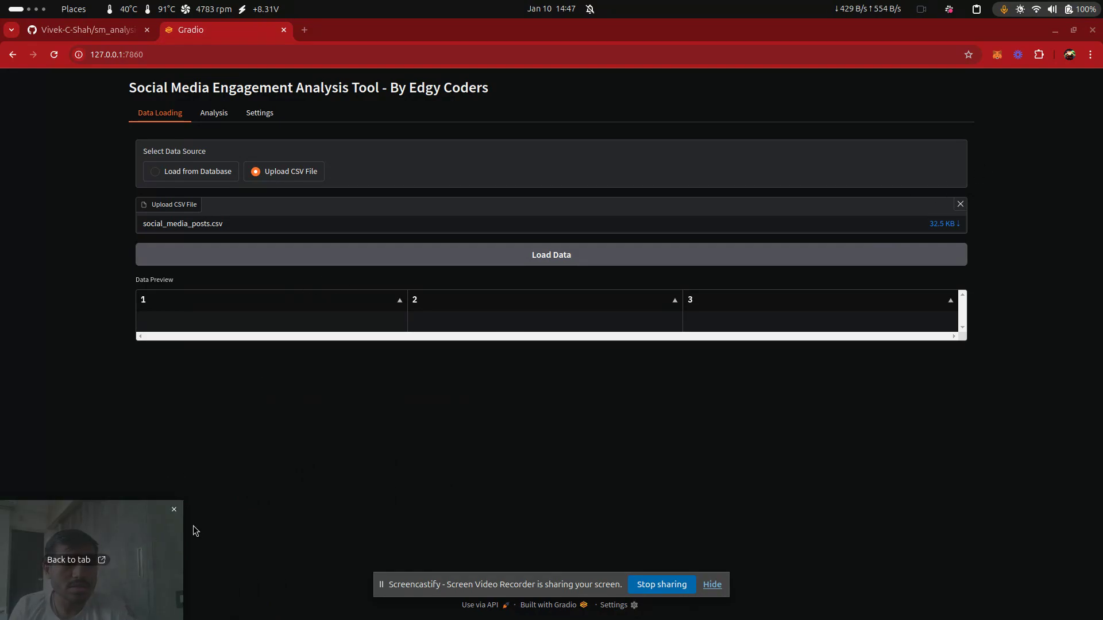
drag(177, 528, 256, 518)
click(297, 259)
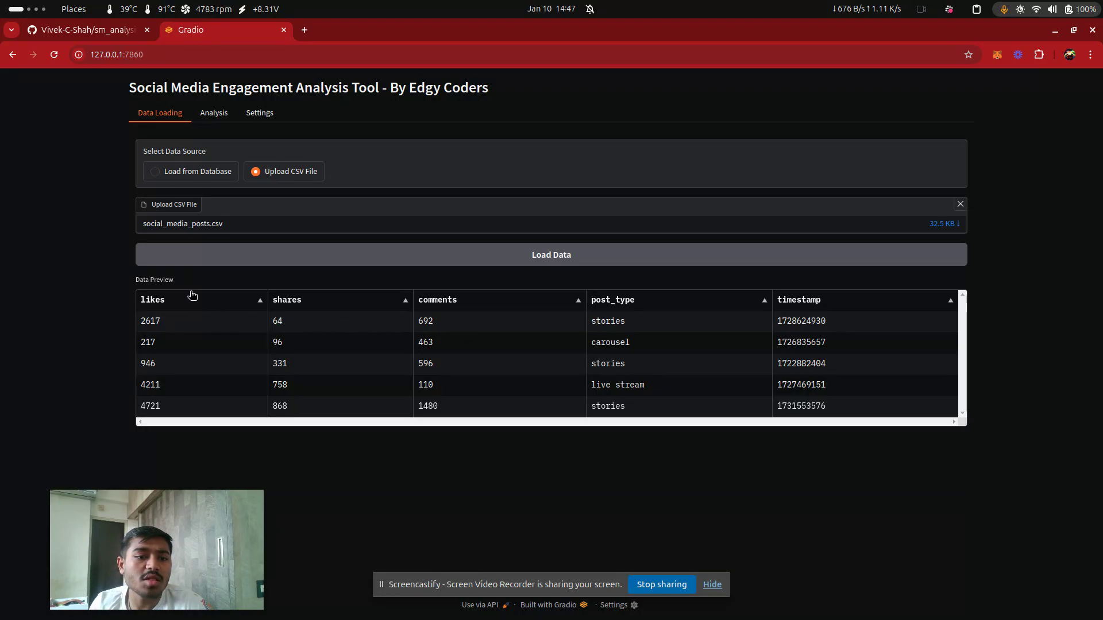
click(712, 584)
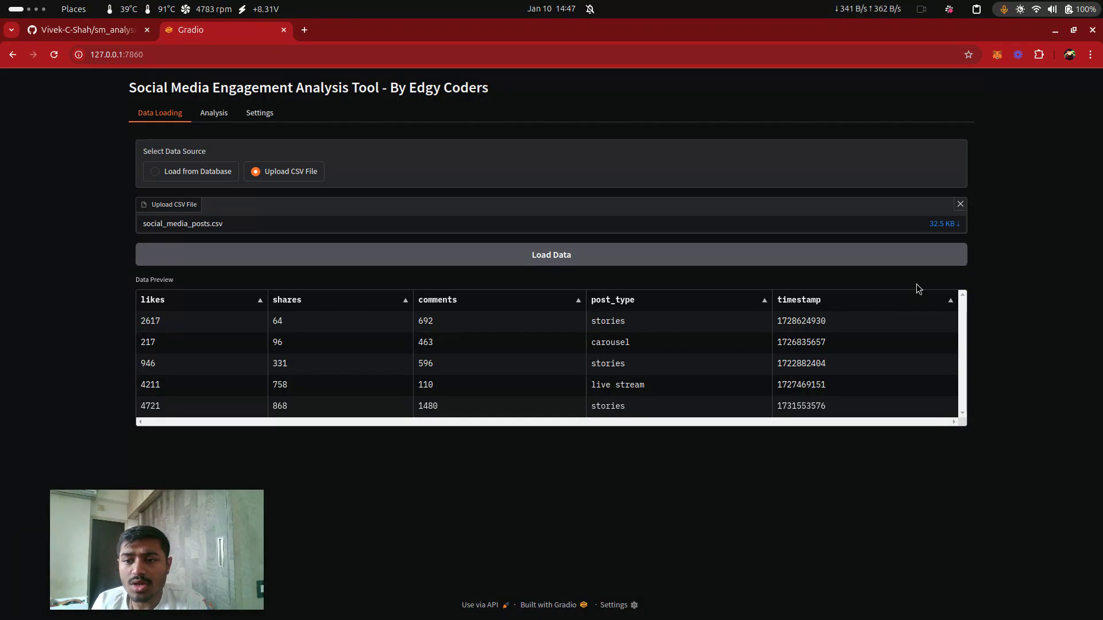
- For the analysis, enable the metrics avg_likes, avg_shares, avg_comments, engagement_rate, like_to_comment_ratio and share_to_like_ratio
click(214, 114)
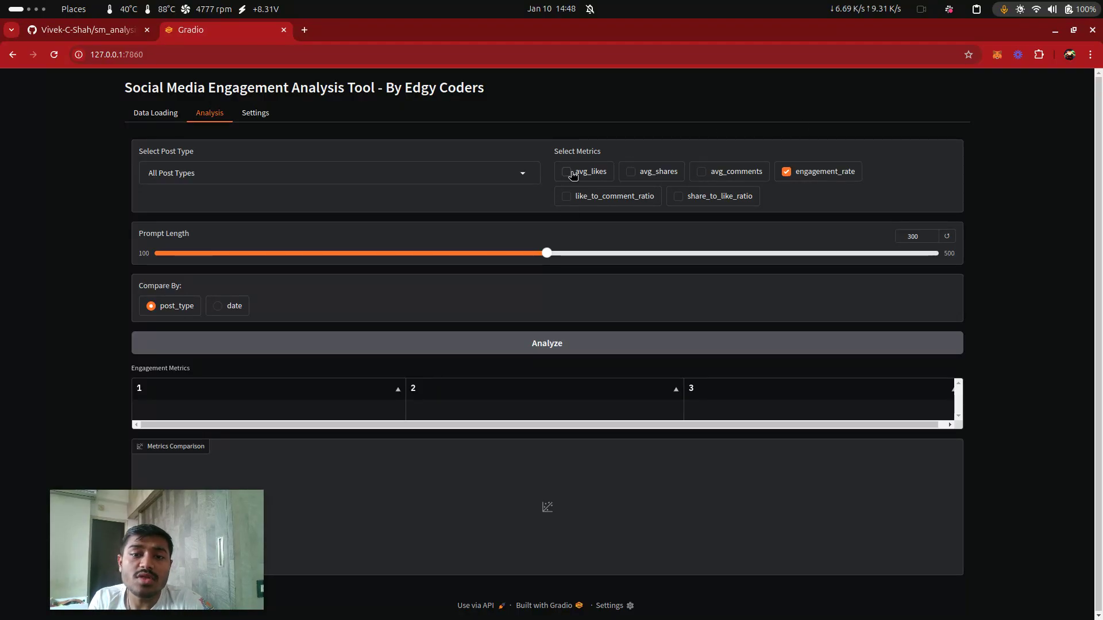
click(701, 174)
click(738, 172)
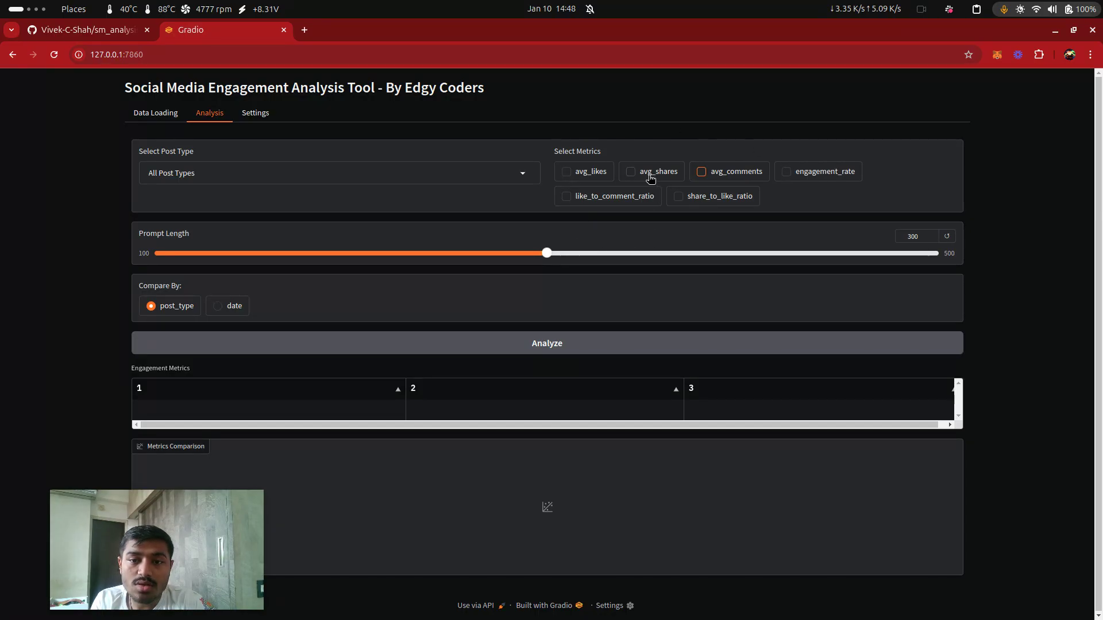
click(591, 176)
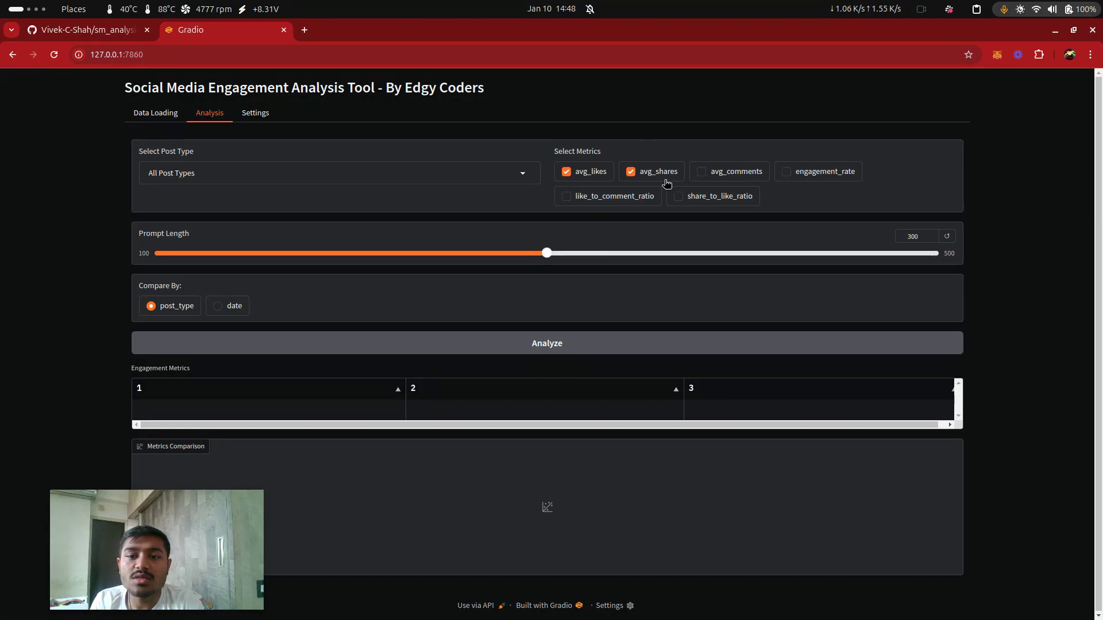
drag(743, 171, 747, 170)
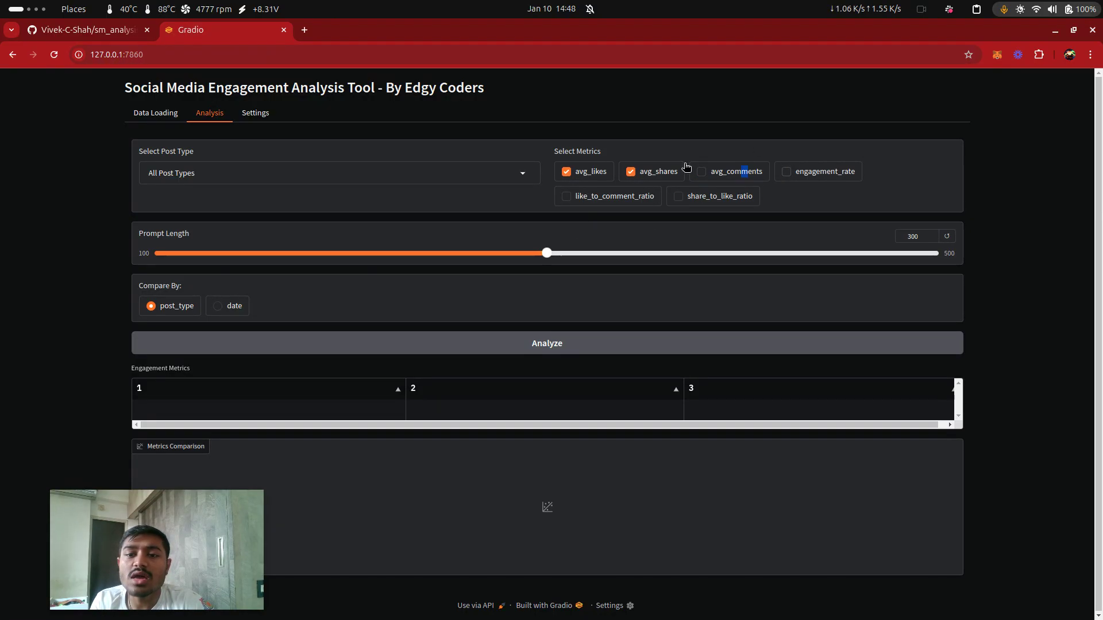
click(714, 174)
click(787, 177)
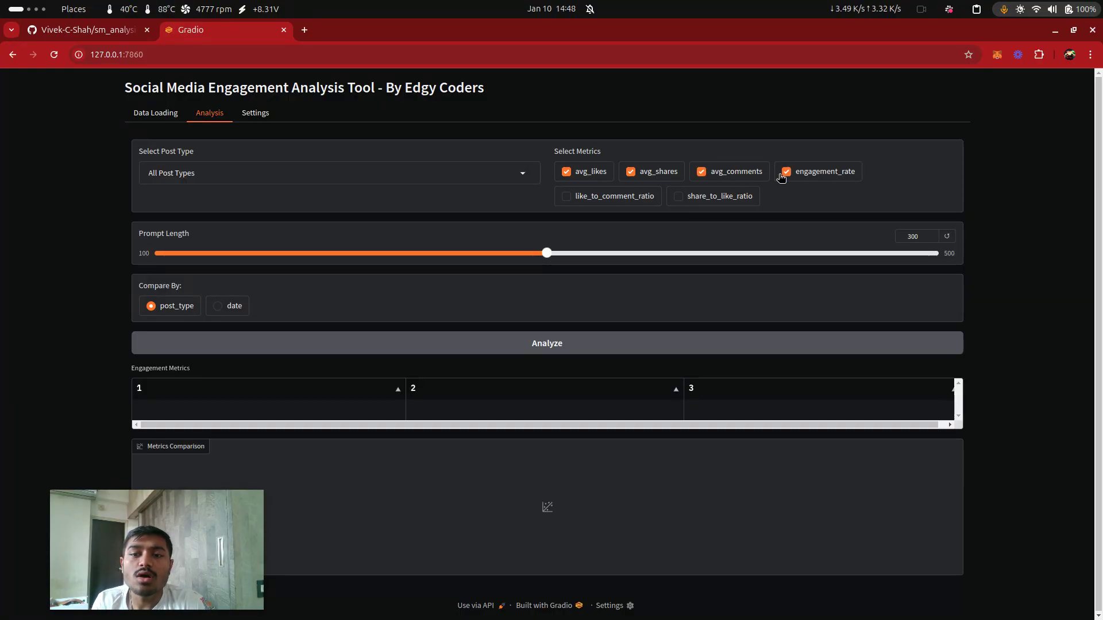
click(601, 200)
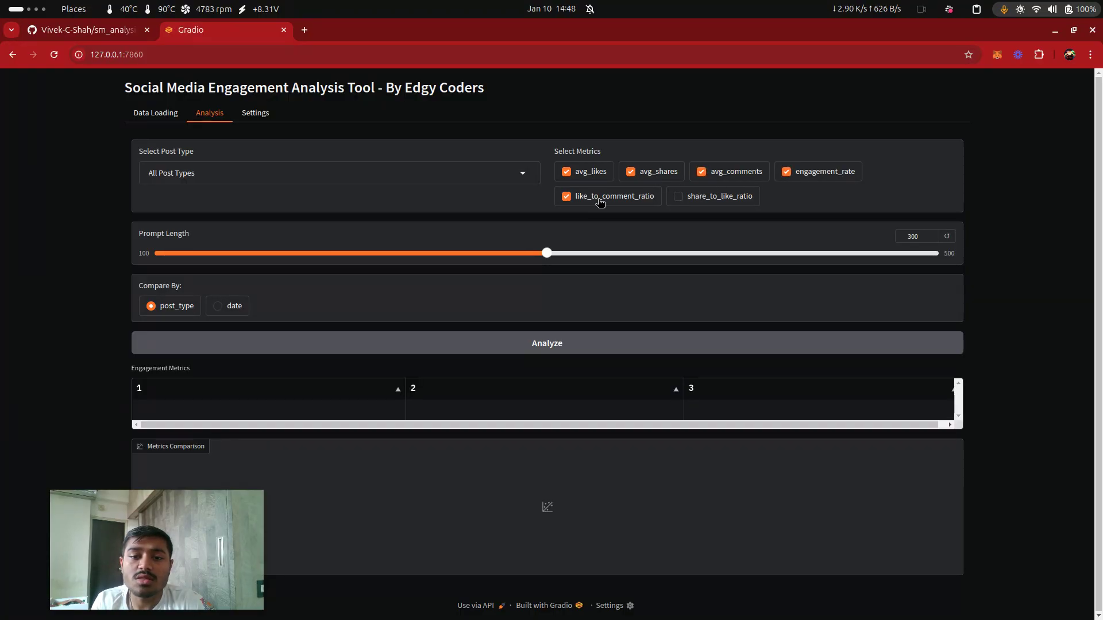
drag(686, 208, 672, 197)
click(678, 196)
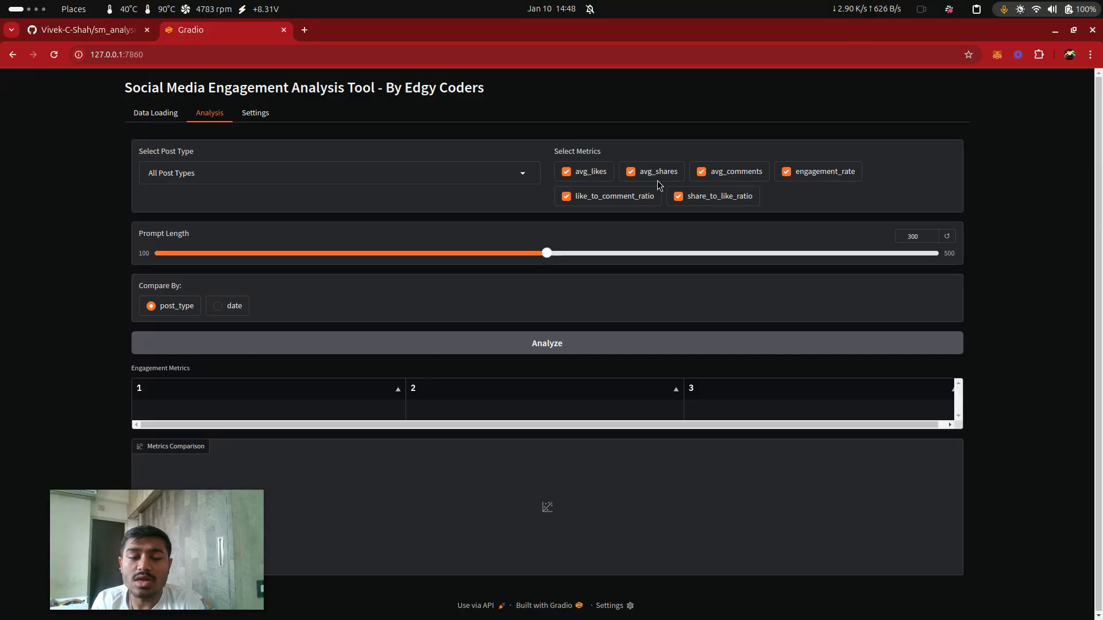
- Run the analysis for all post types, compared by post_type, with a prompt length of 300
click(274, 173)
click(484, 202)
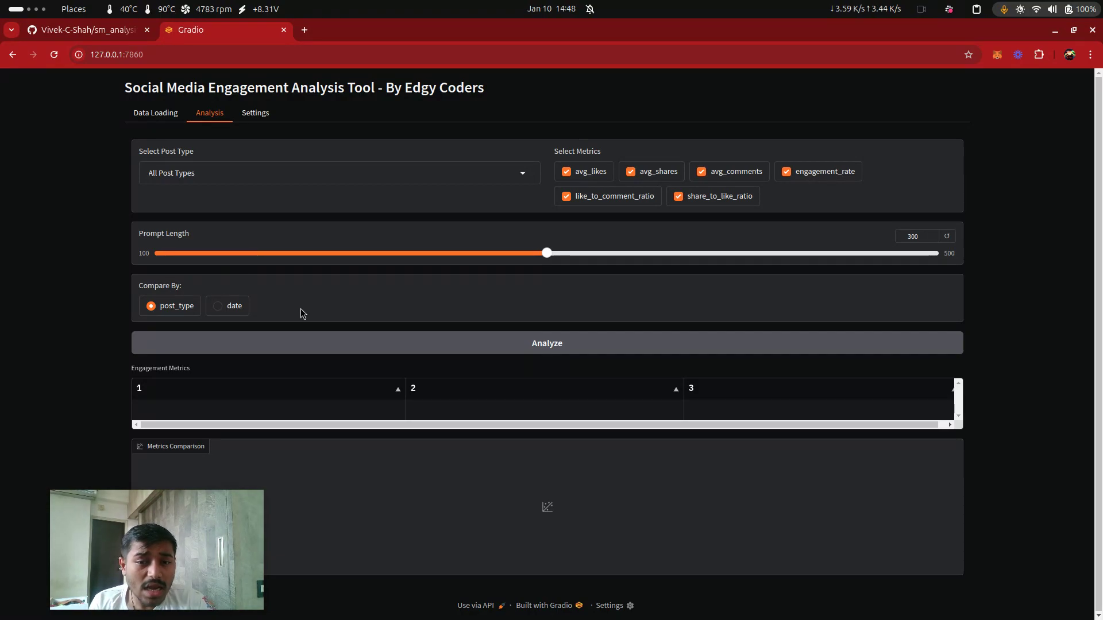
drag(131, 283, 263, 315)
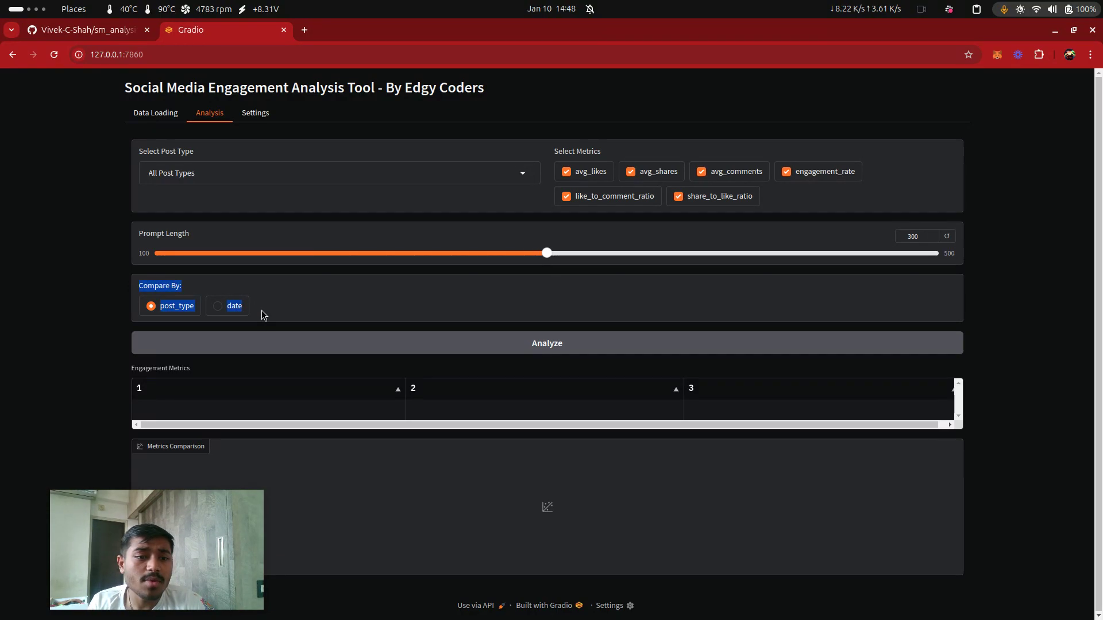
click(303, 306)
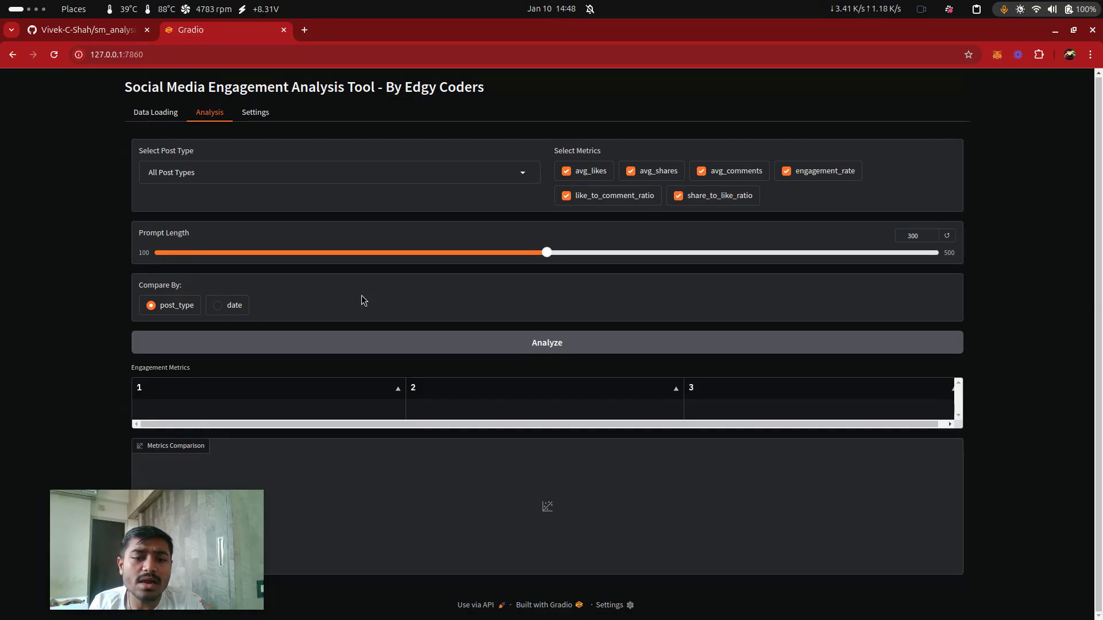
click(435, 338)
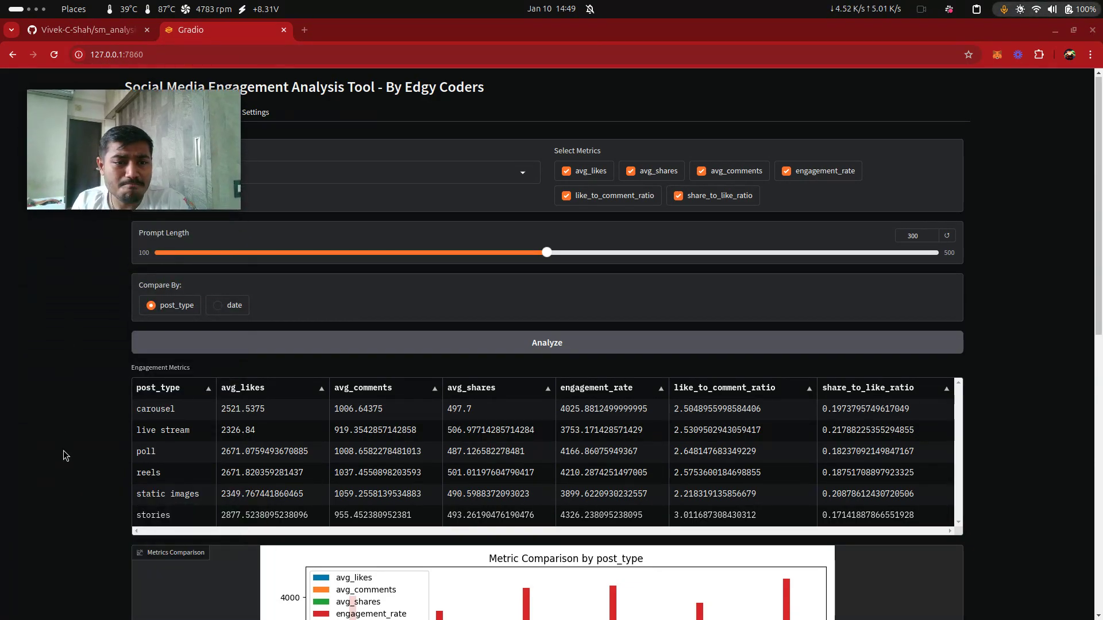
- Review the engagement metrics per post type and sort the table by like_to_comment_ratio in ascending order
scroll(65, 451, down, 4)
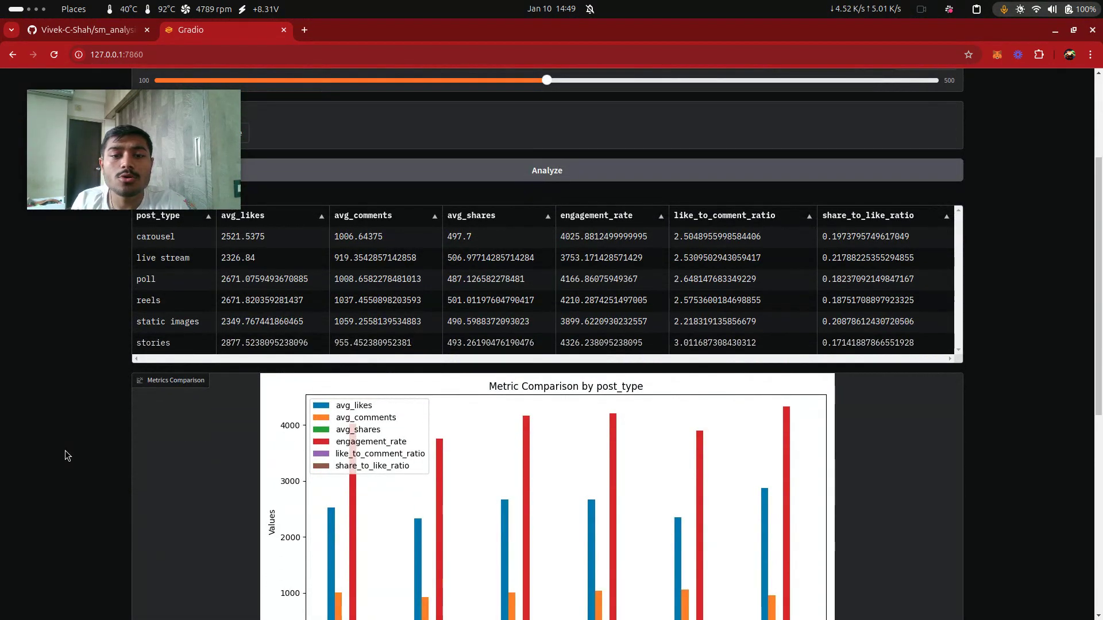
scroll(65, 451, down, 2)
scroll(64, 451, up, 4)
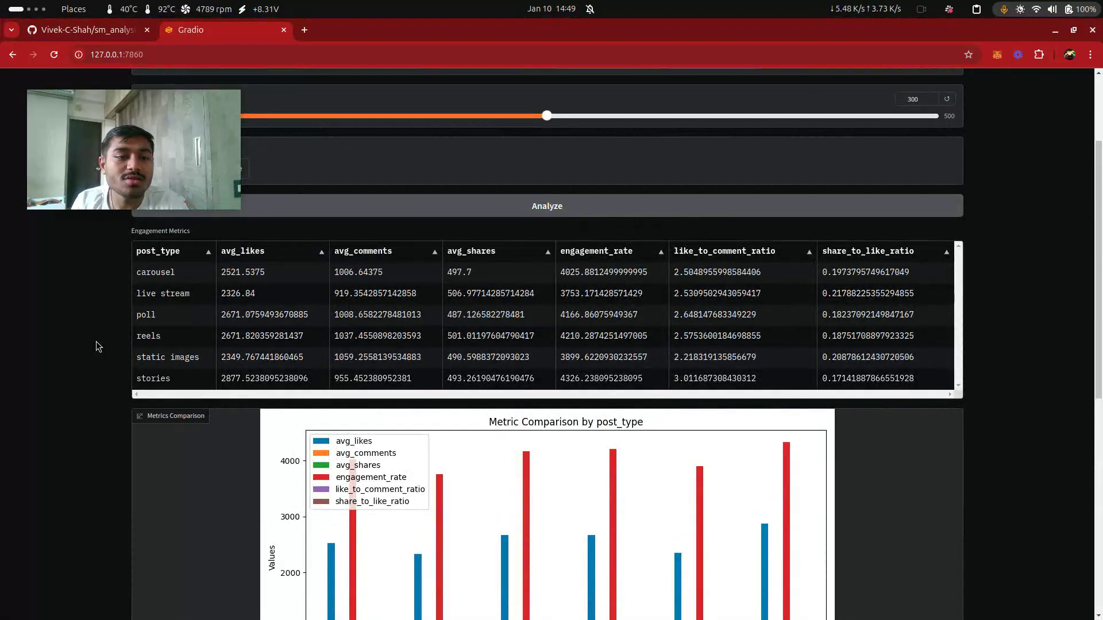
drag(136, 251, 964, 374)
click(1007, 389)
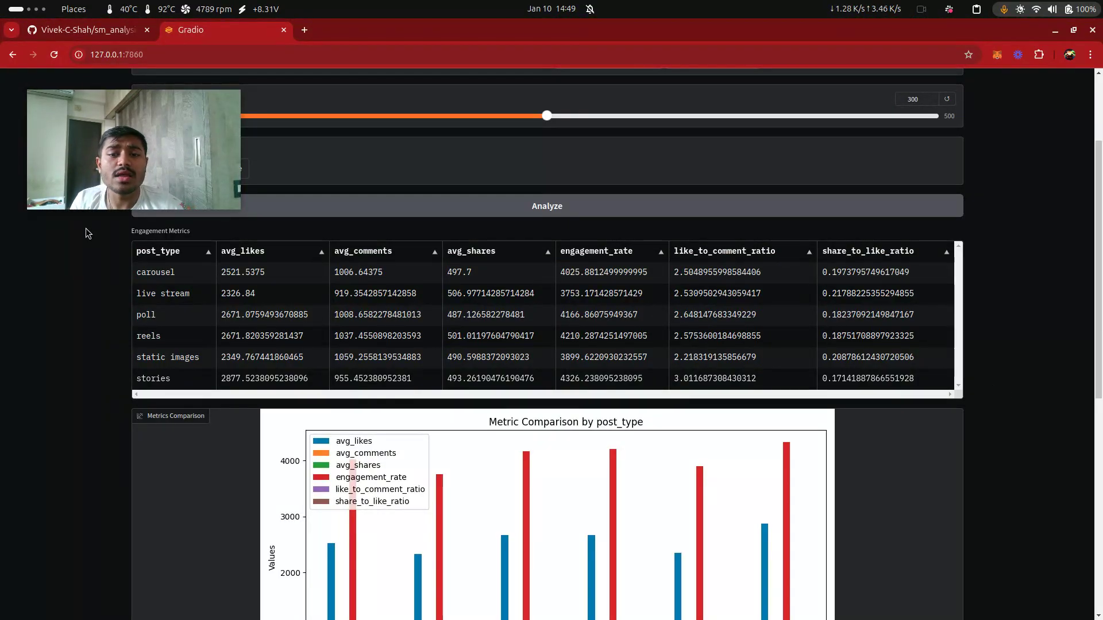
scroll(86, 229, up, 3)
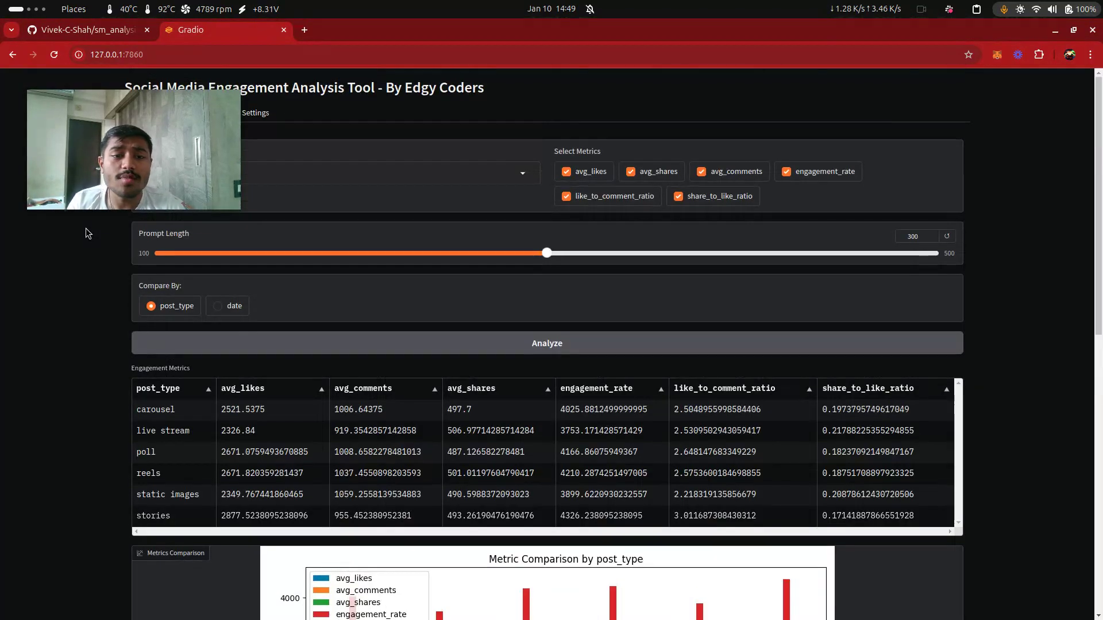
scroll(351, 229, down, 5)
scroll(351, 230, up, 4)
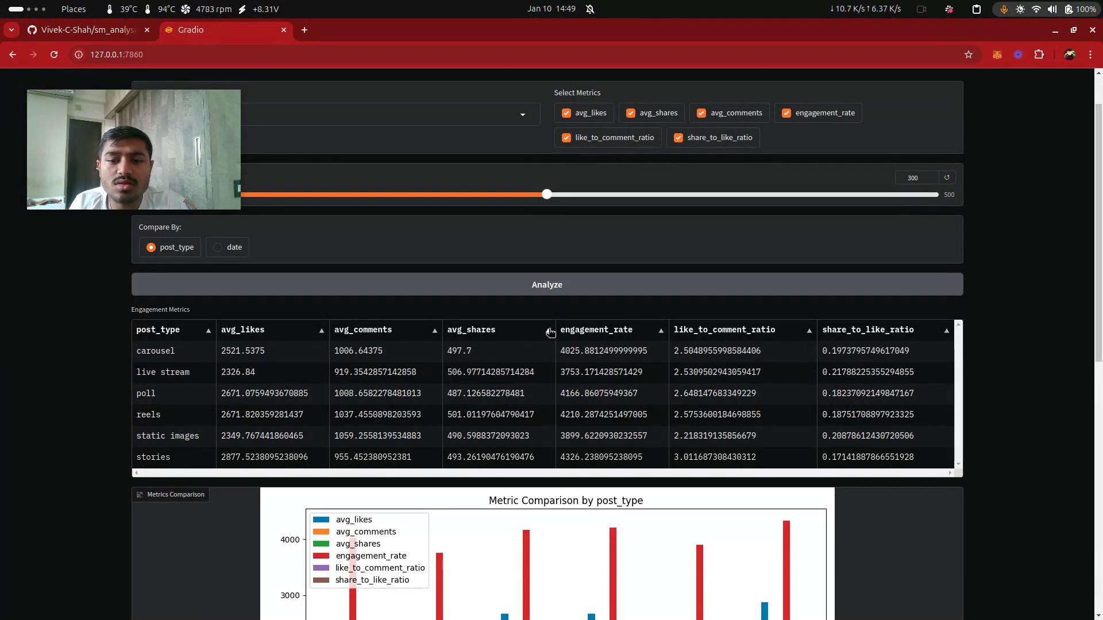
click(810, 331)
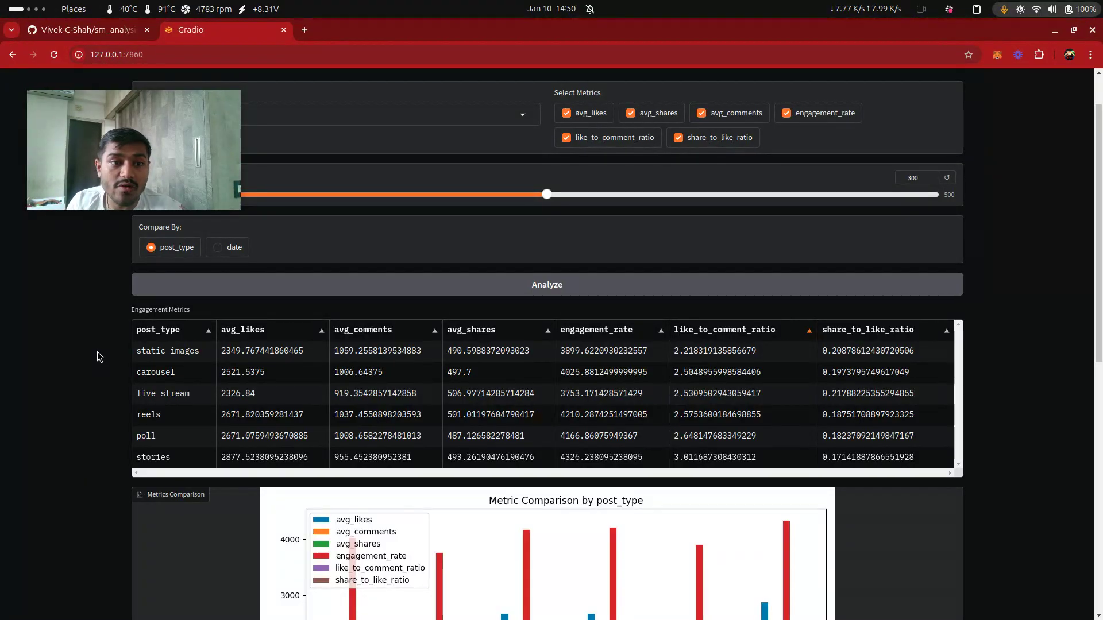
- Examine the metric comparison chart and highlight the full text of the generated insights and recommendations
scroll(97, 357, down, 10)
scroll(98, 357, up, 7)
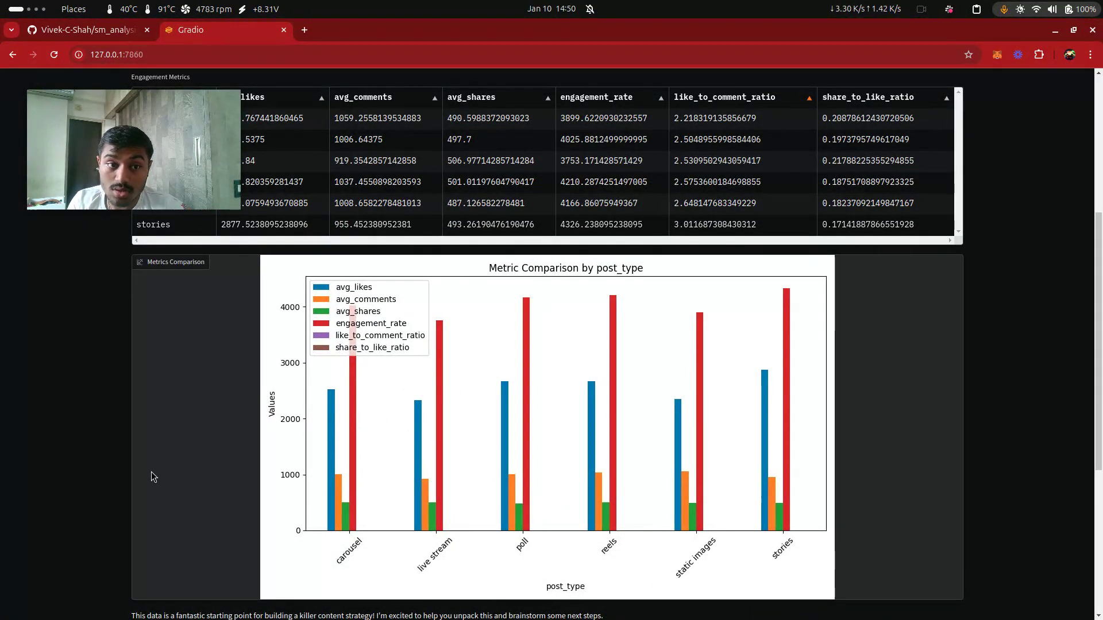
scroll(57, 452, down, 3)
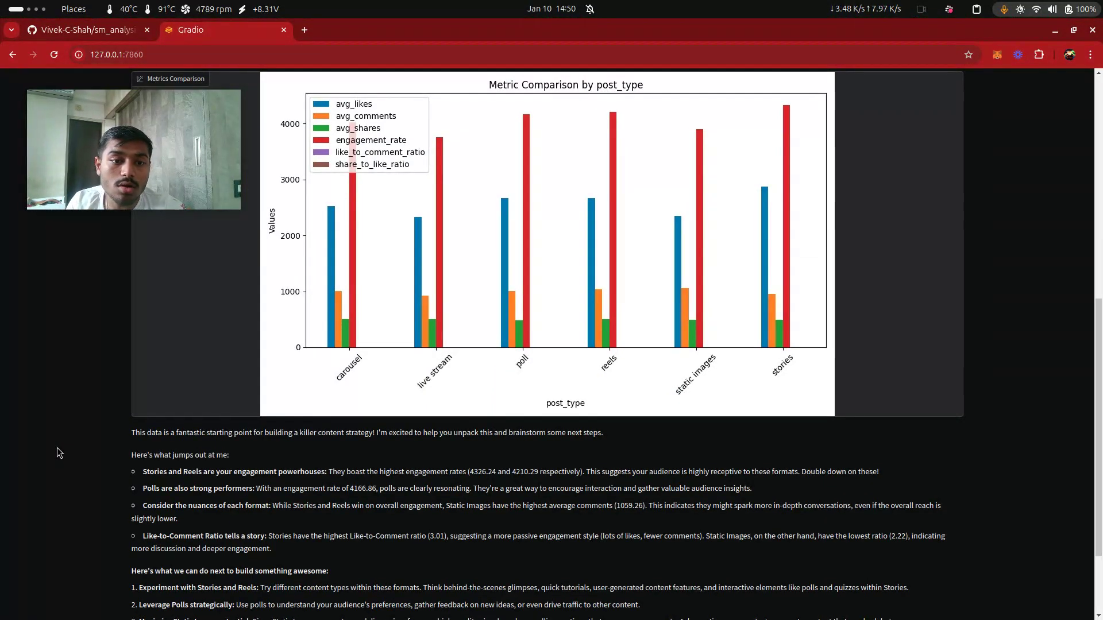
scroll(57, 447, down, 3)
drag(130, 314, 586, 462)
drag(733, 583, 710, 584)
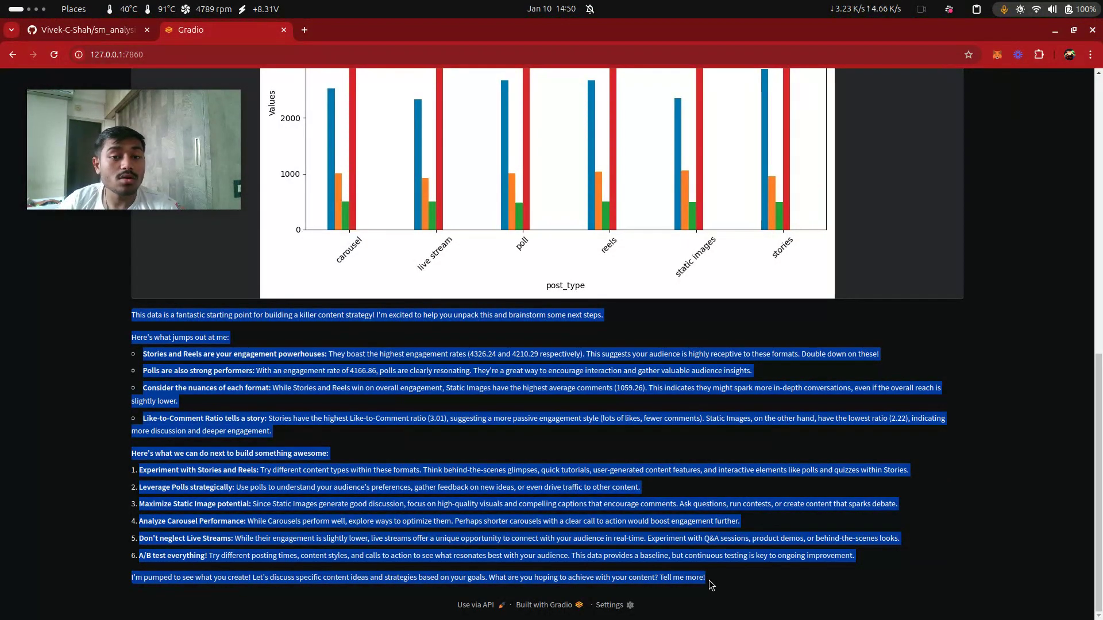
- Switch to the README.md preview in Visual Studio Code to view the project's workflow diagram
key(alt+Tab)
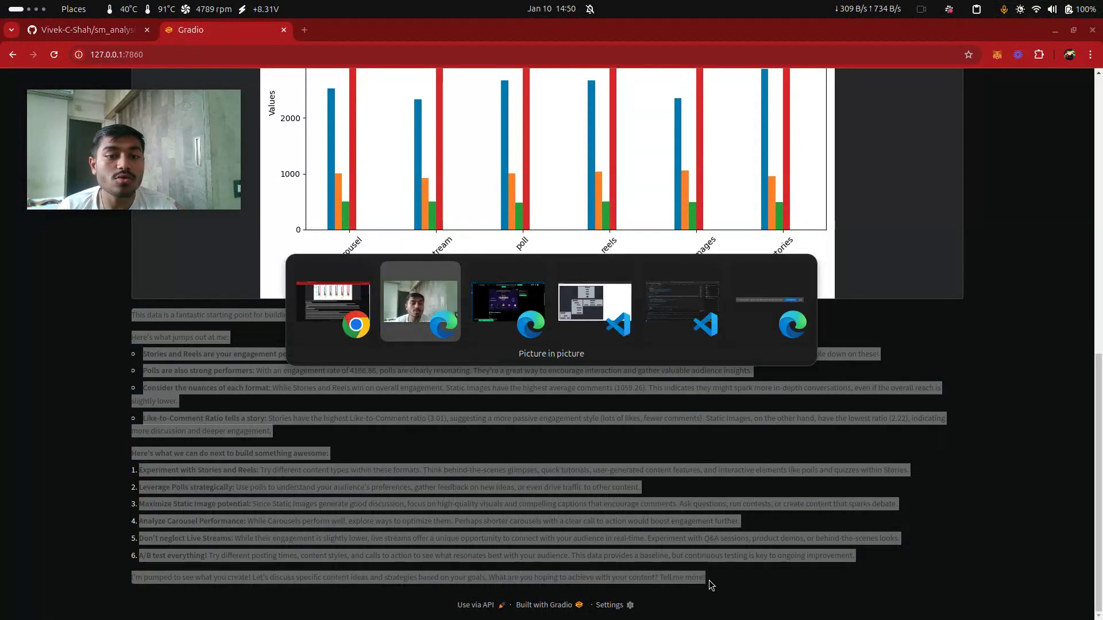
key(alt+Tab)
key(alt+Tab)
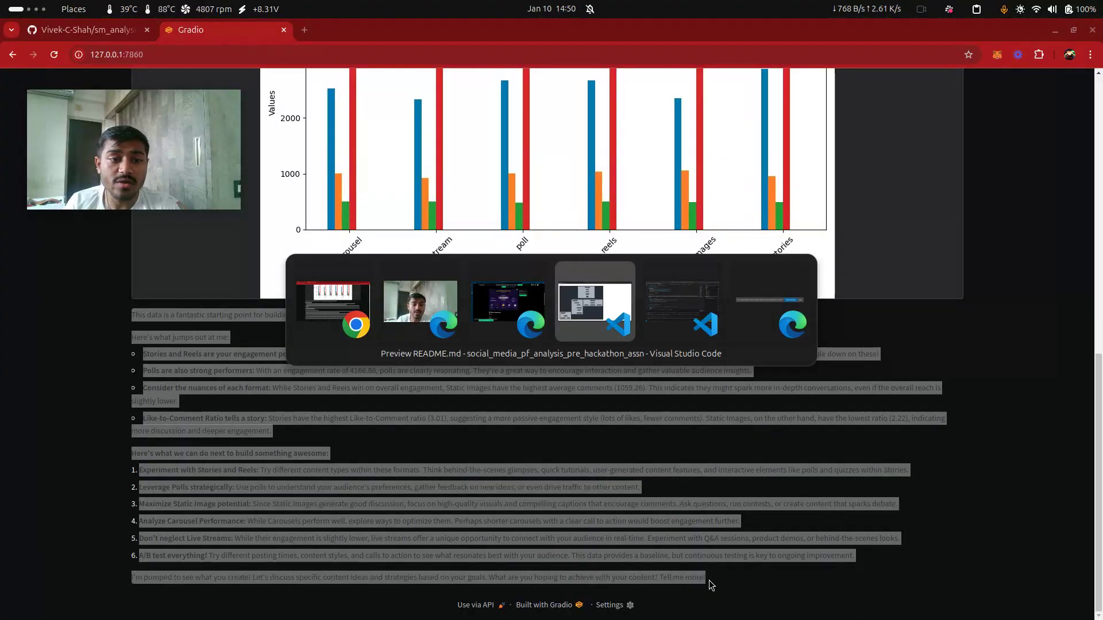
key(alt)
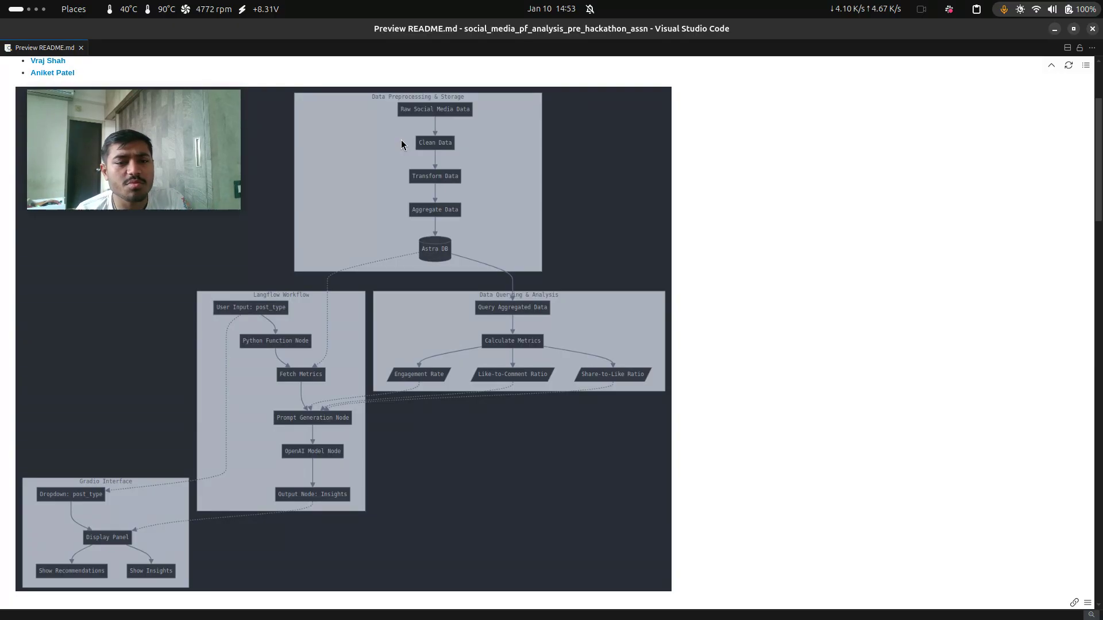
- Switch back to the Gradio analysis results in Chrome
key(alt+Tab)
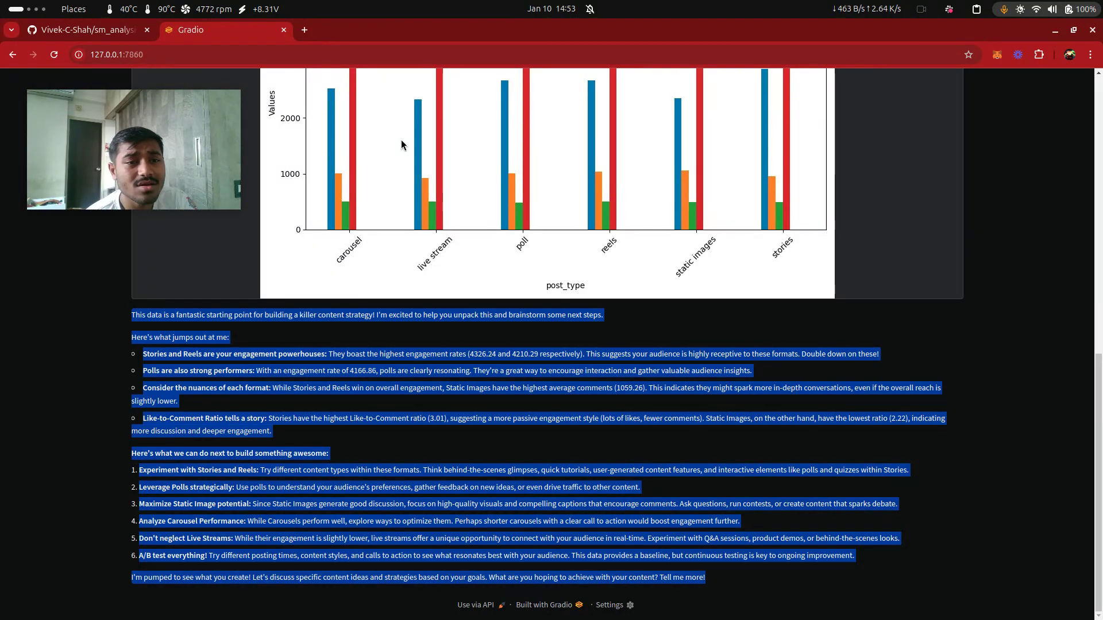
key(alt+Tab)
key(alt+Tab)
key(alt+shift+Tab)
key(alt+shift+Tab)
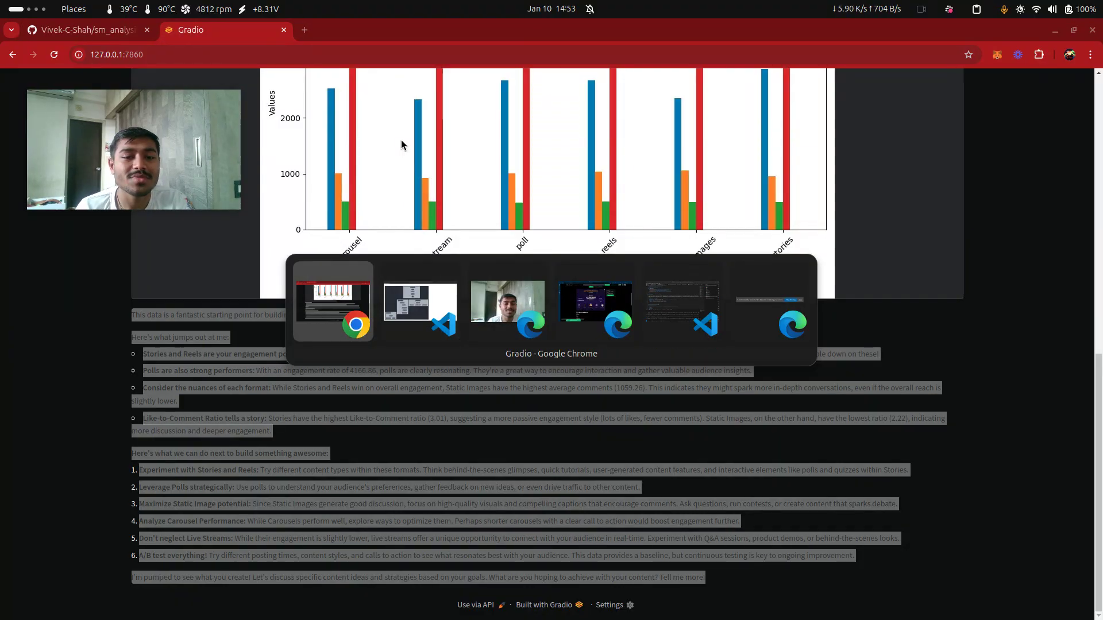
key(alt+Tab)
key(alt+Tab)
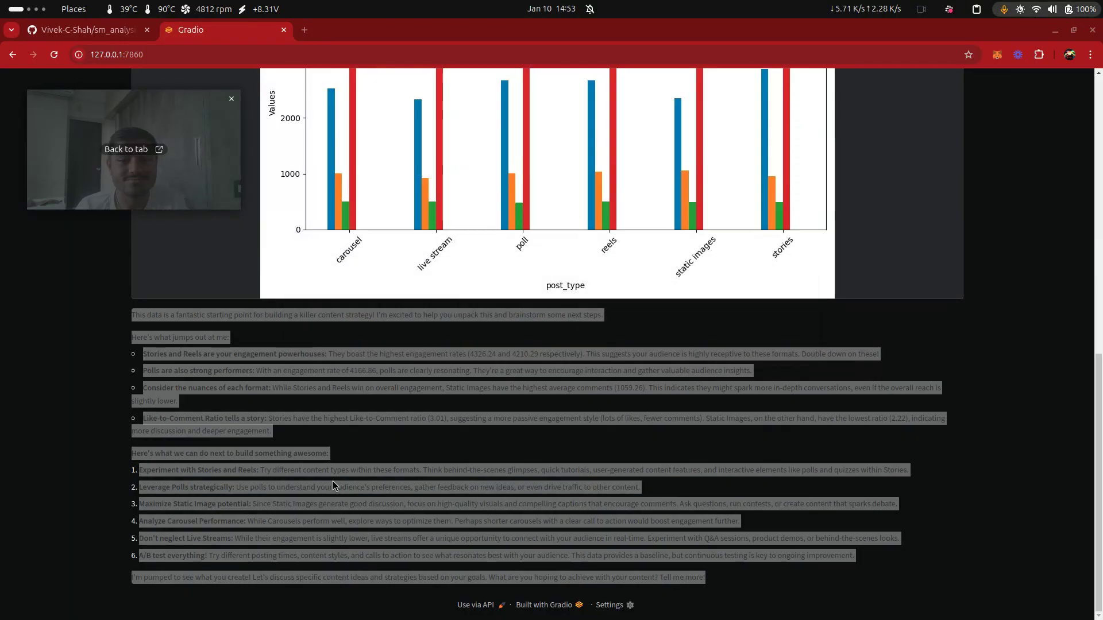
key(alt+Tab)
key(alt+Tab)
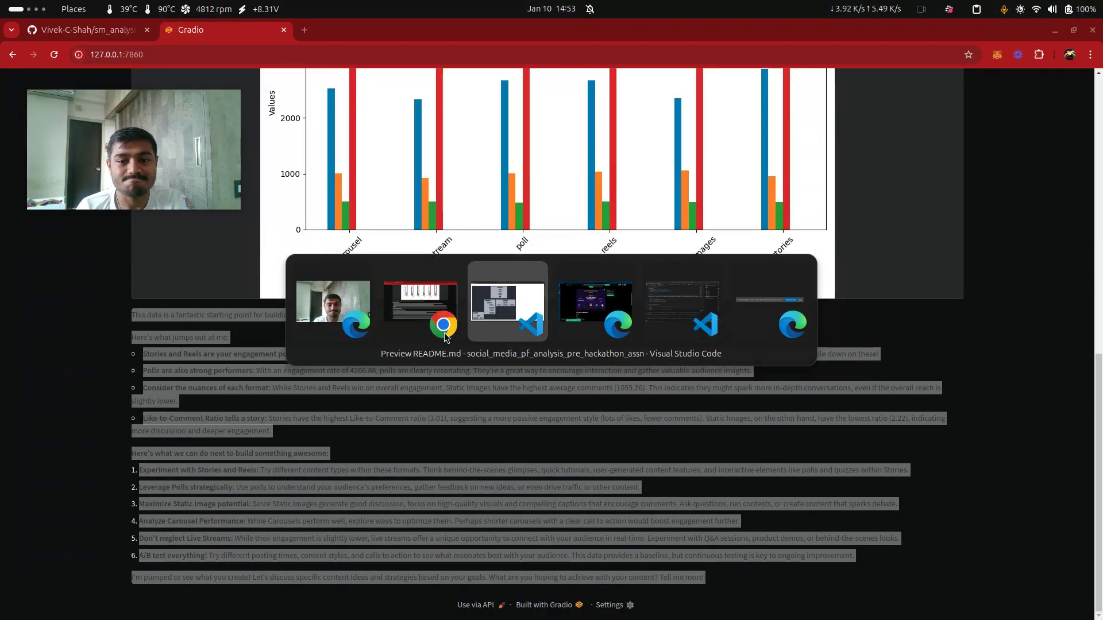